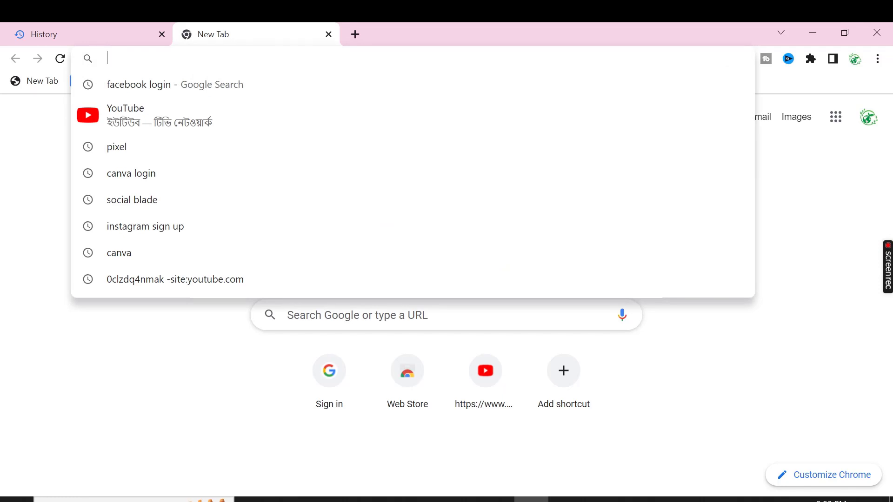
Load the OpenAI homepage by entering openai.com and picking its suggestion
type("ope")
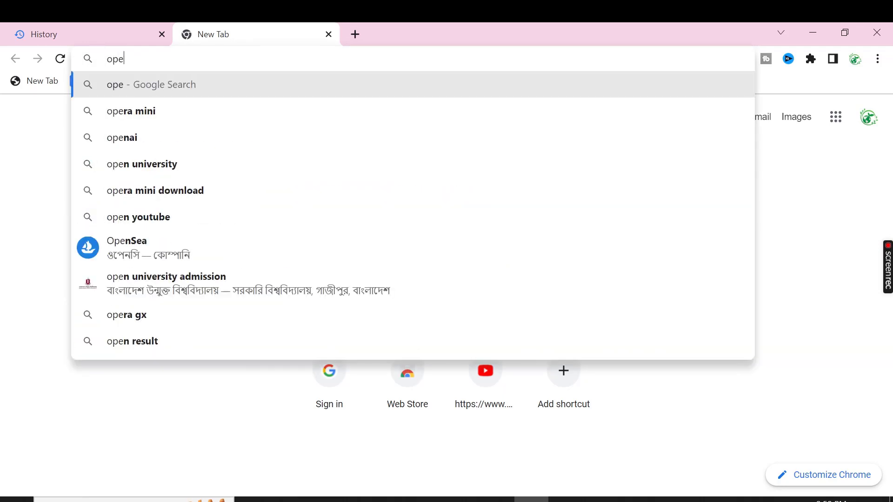
type("nai")
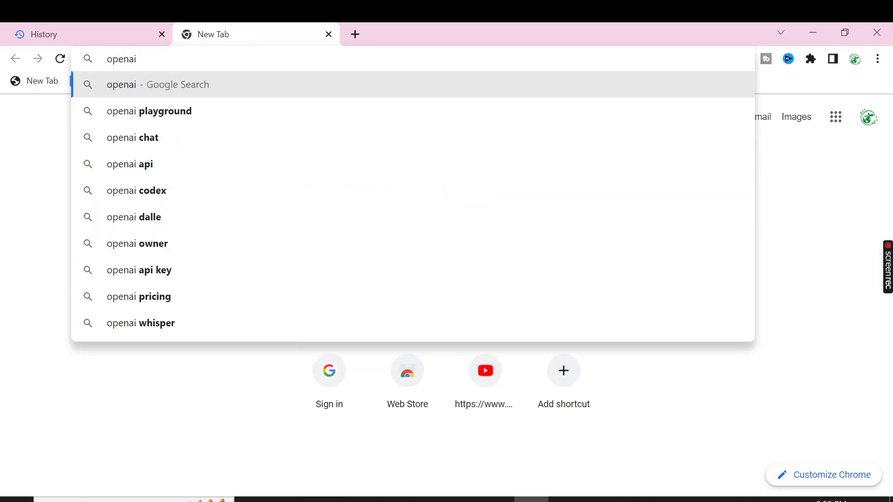
type(".com")
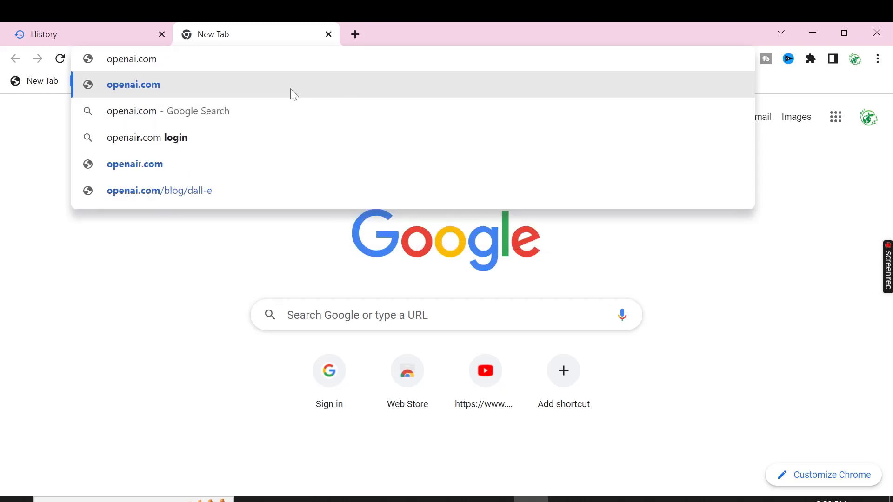
left_click(280, 81)
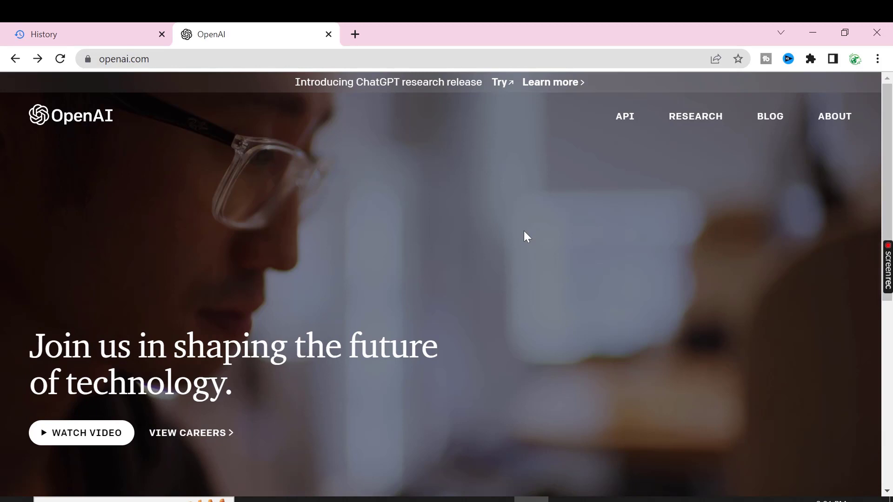
Go to Log in from the page footer, then switch to the Sign up page
scroll(523, 236, "down", 8)
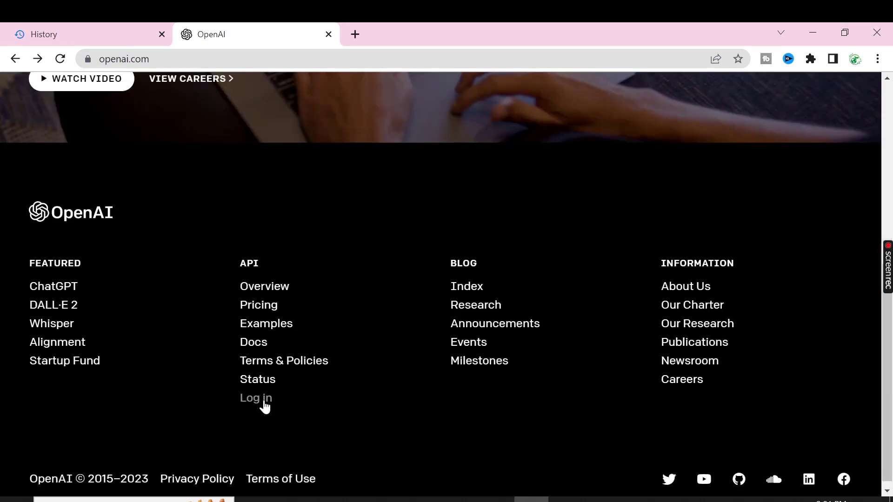
left_click(265, 406)
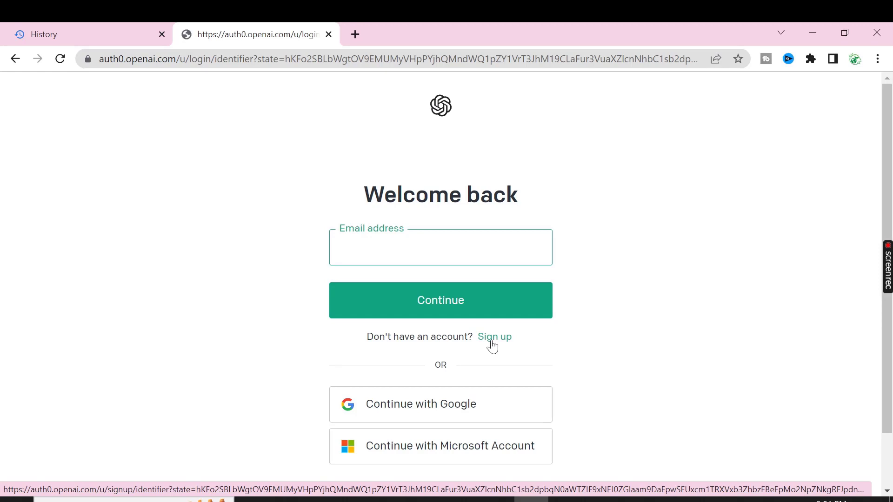
left_click(491, 338)
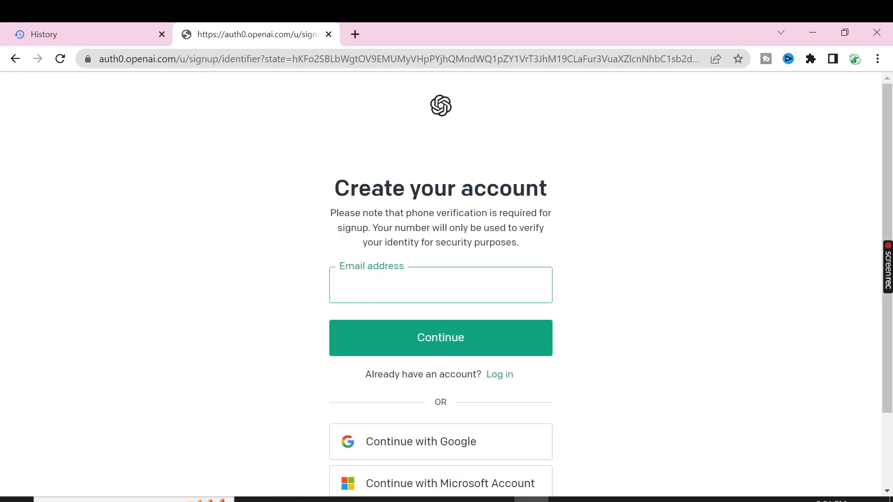
In a new tab, search temp mail and copy a disposable address from temp-mail.org
left_click(355, 34)
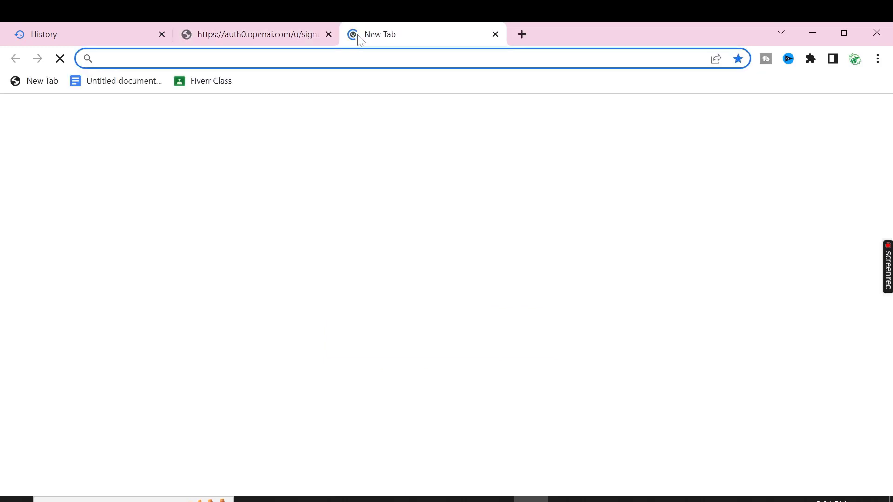
type("tema")
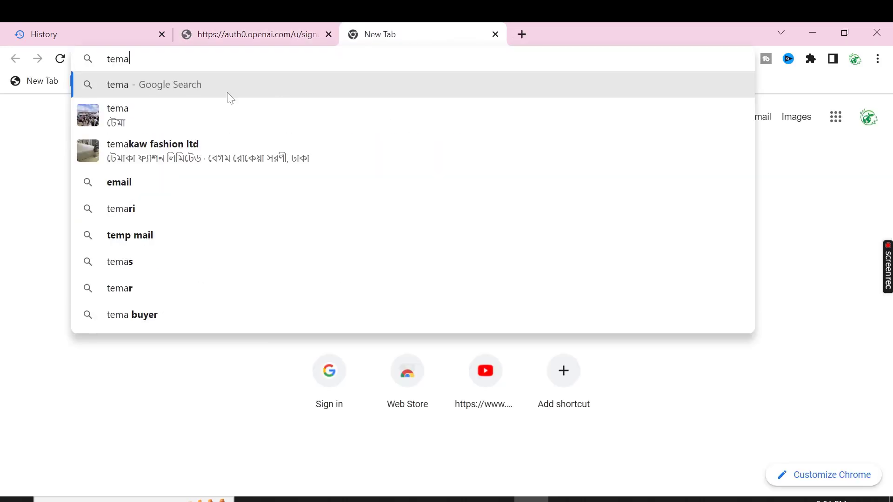
key("BackSpace")
left_click(185, 114)
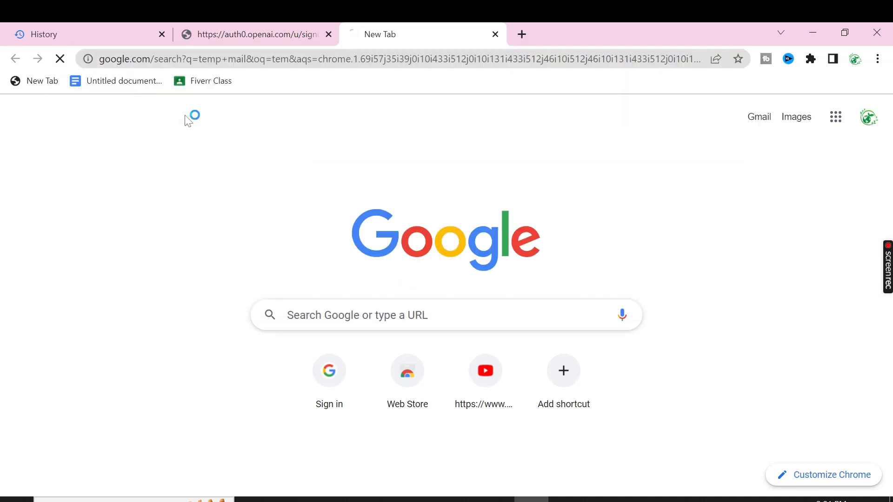
left_click(158, 225)
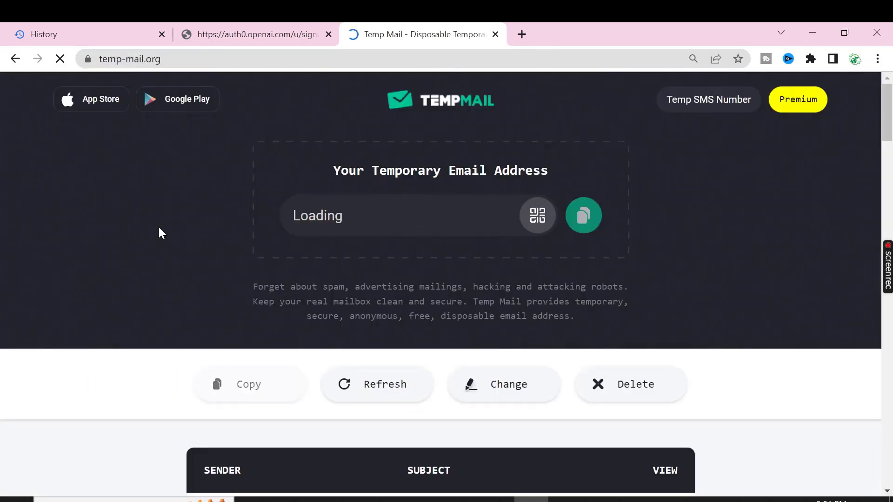
left_click(582, 216)
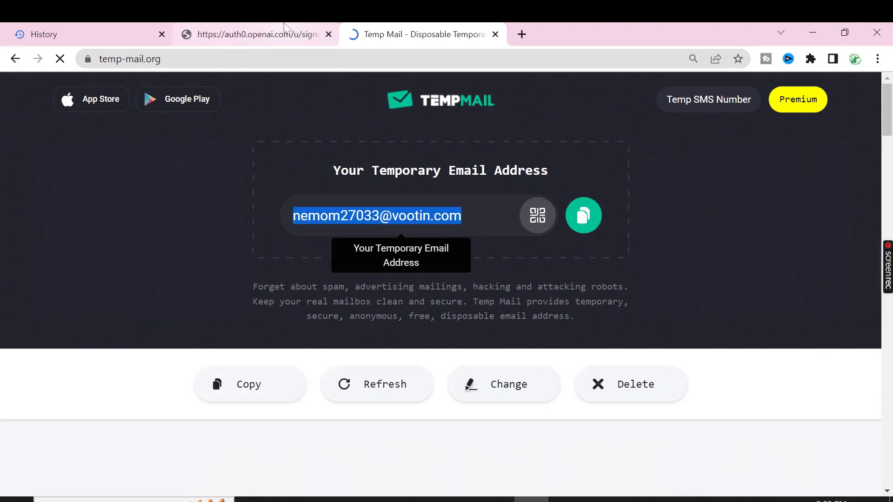
Paste the temporary address into the OpenAI sign-up email field
left_click(285, 28)
right_click(373, 286)
left_click(408, 180)
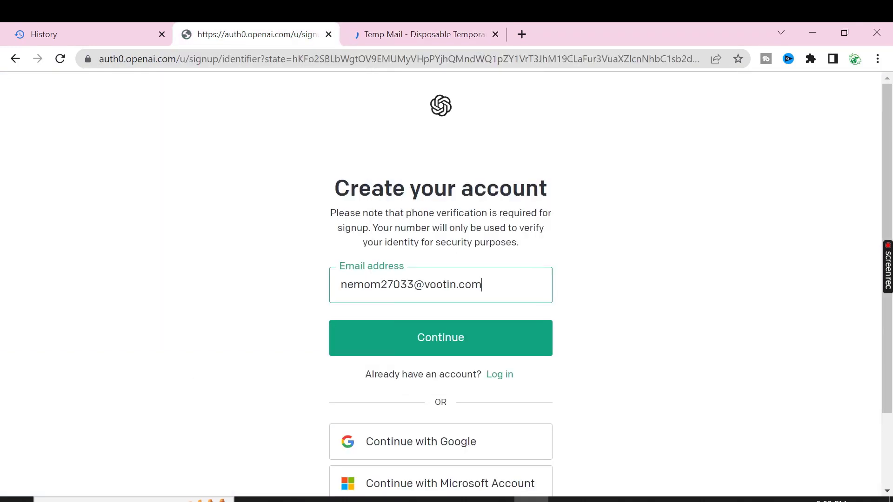
Submit the temporary email, then paste the account password and continue
left_click(427, 347)
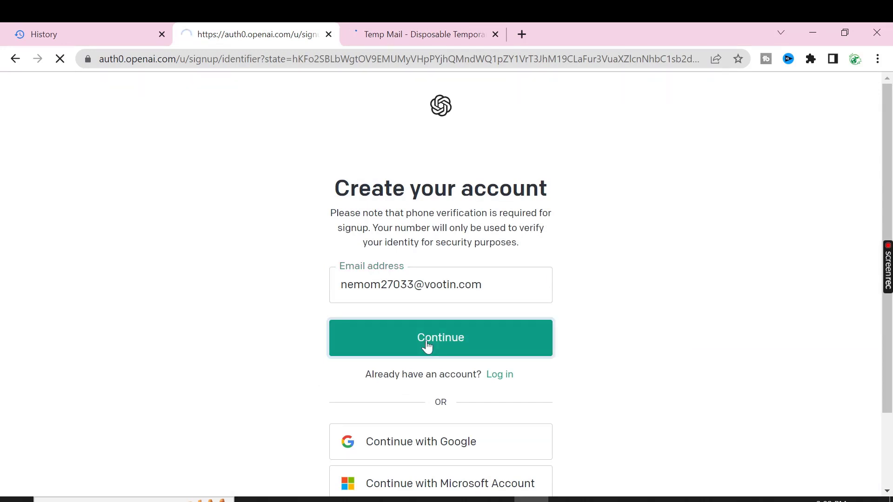
right_click(427, 339)
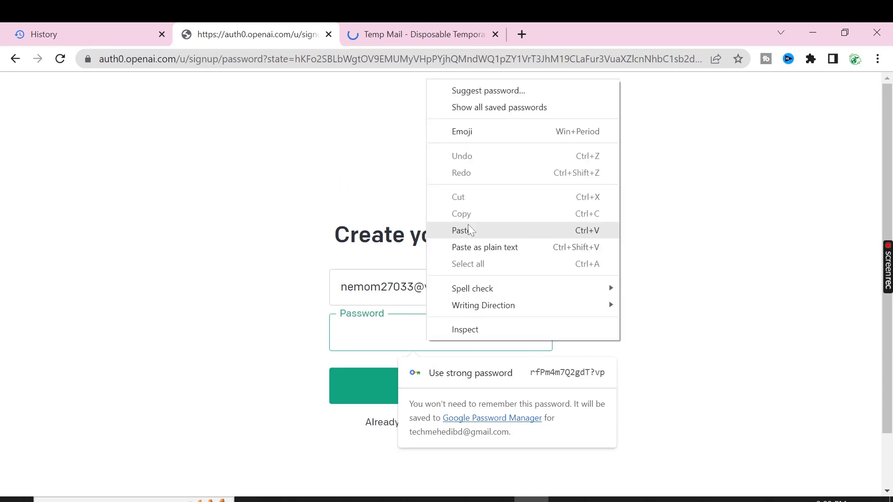
left_click(468, 230)
left_click(387, 415)
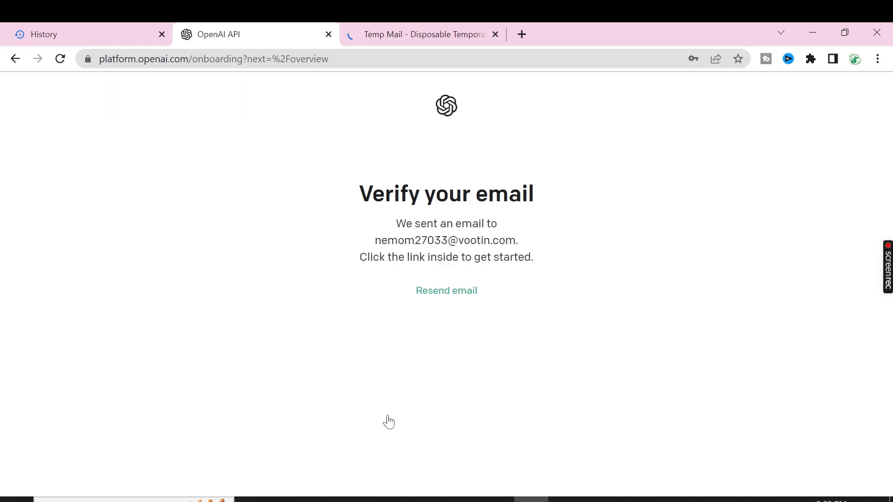
Refresh the Temp Mail inbox, open OpenAI's Verify your email message and follow its link
left_click(418, 34)
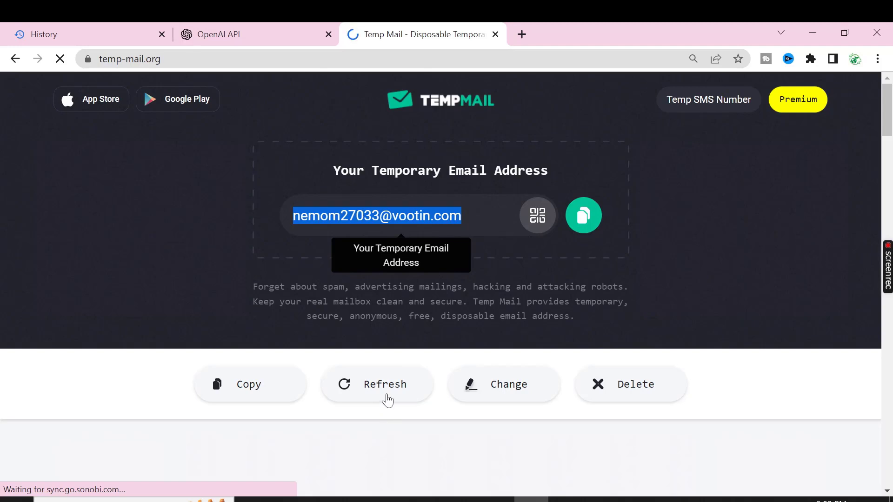
left_click(388, 399)
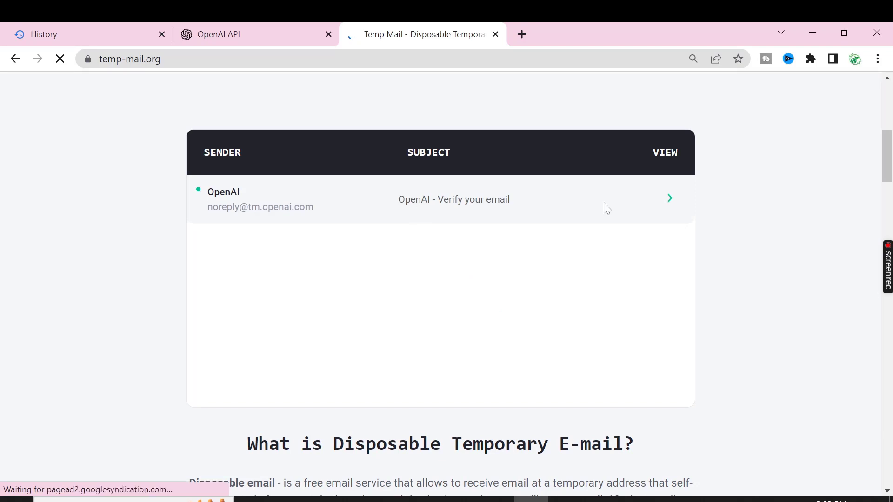
left_click_drag(608, 208, 471, 208)
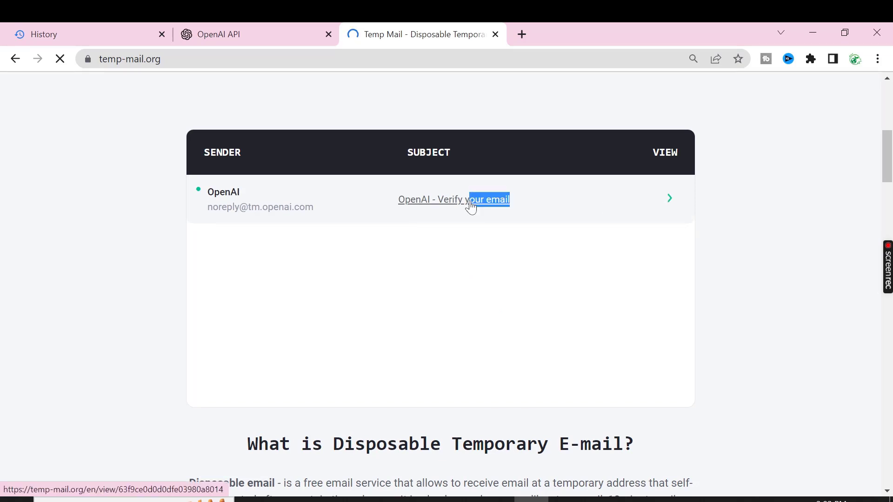
left_click(471, 208)
left_click(330, 404)
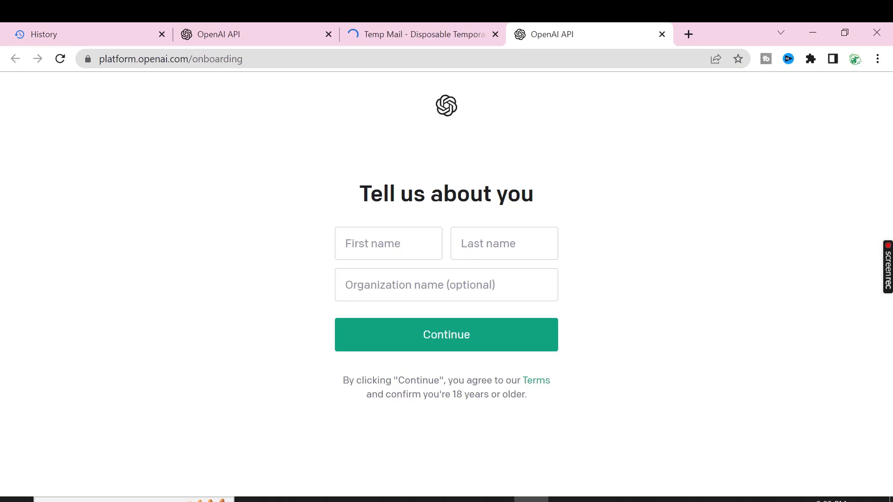
Enter the account holder's first and last name, leave organization blank, and continue
left_click(447, 285)
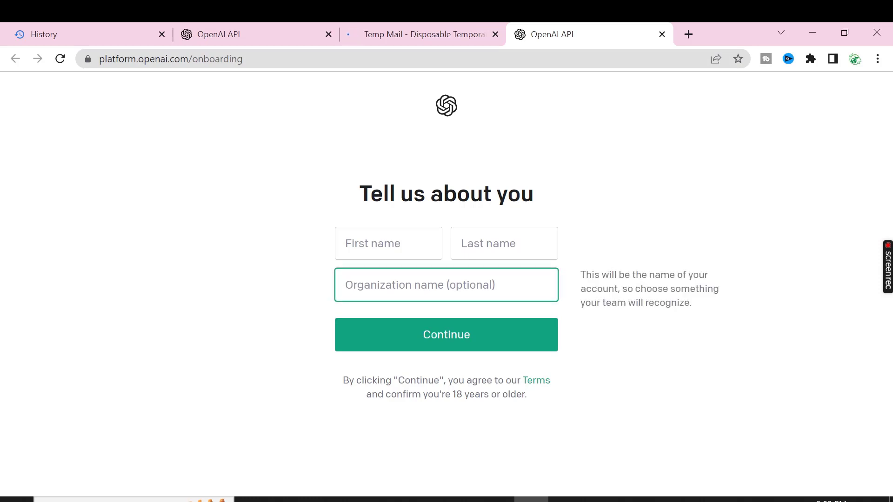
left_click(388, 244)
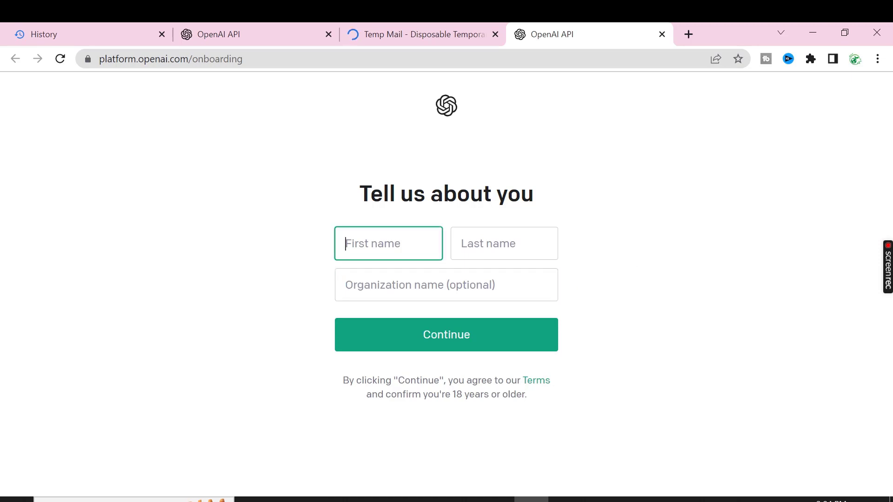
key("Tab")
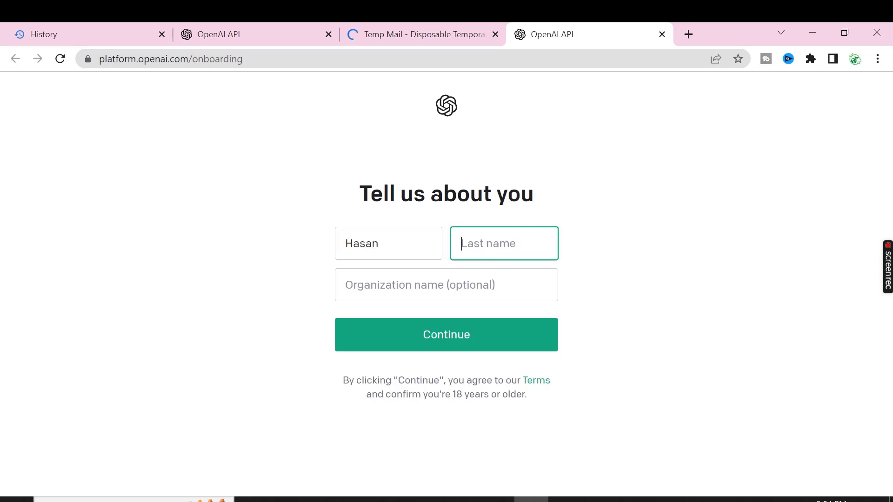
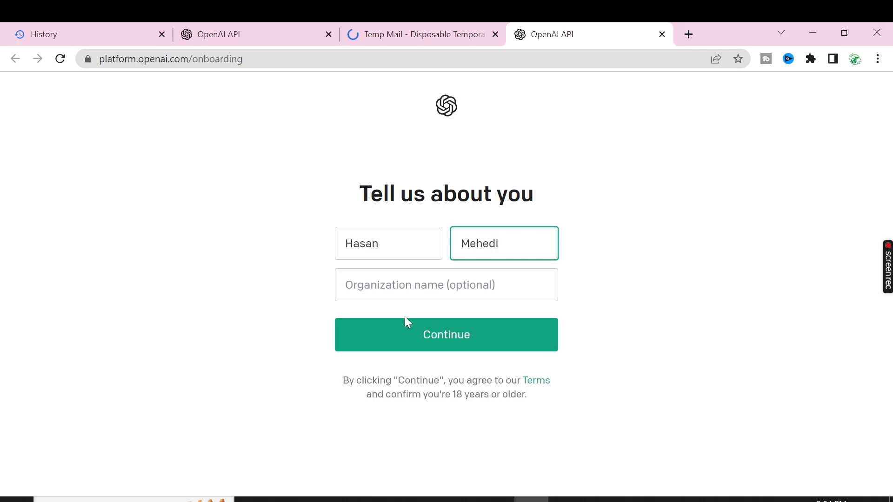
key("Tab")
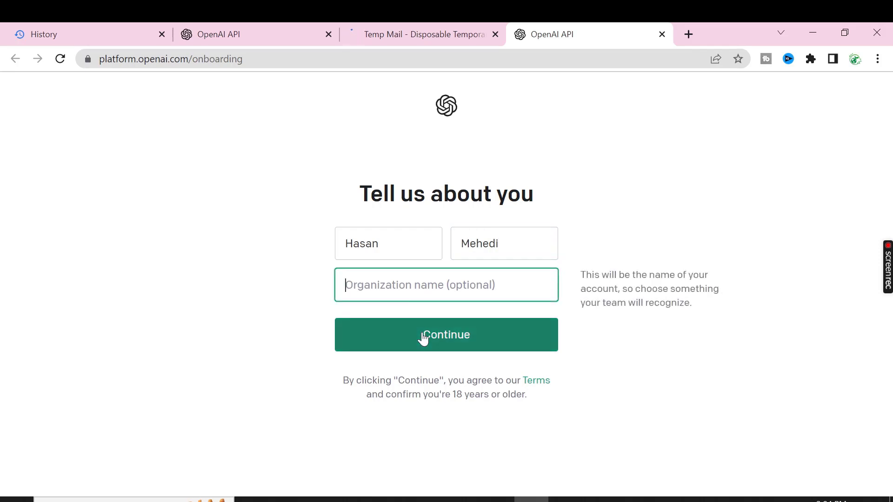
left_click(423, 338)
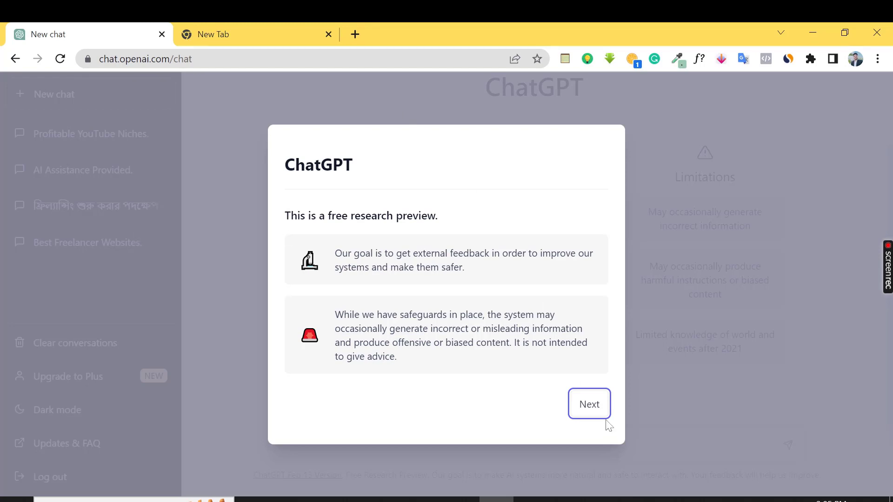
Step through the ChatGPT introduction pages with Next, Next and Done
left_click(589, 405)
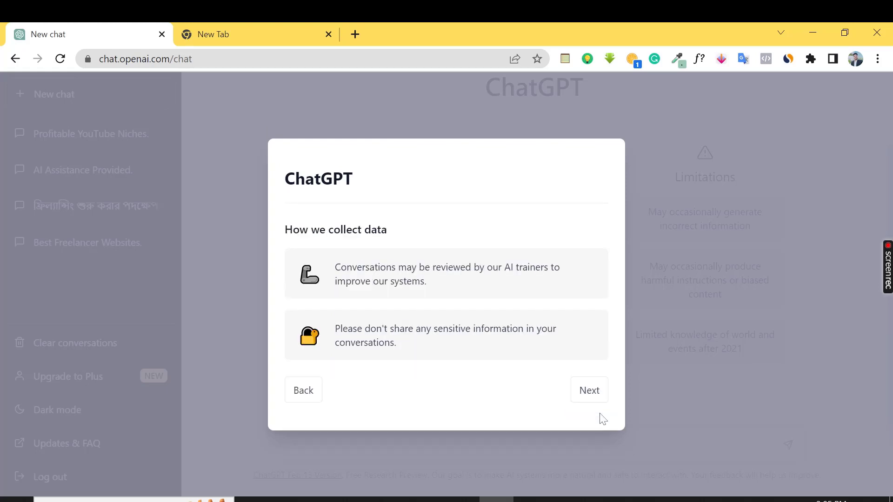
left_click(593, 398)
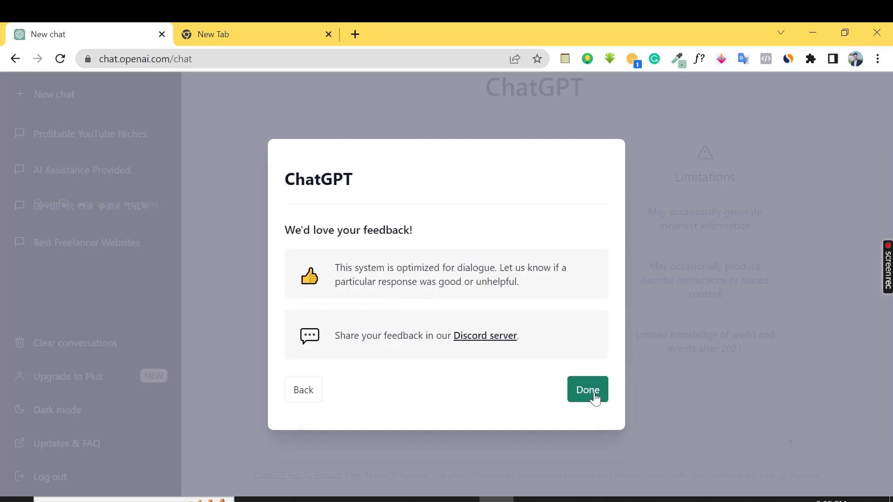
left_click(594, 398)
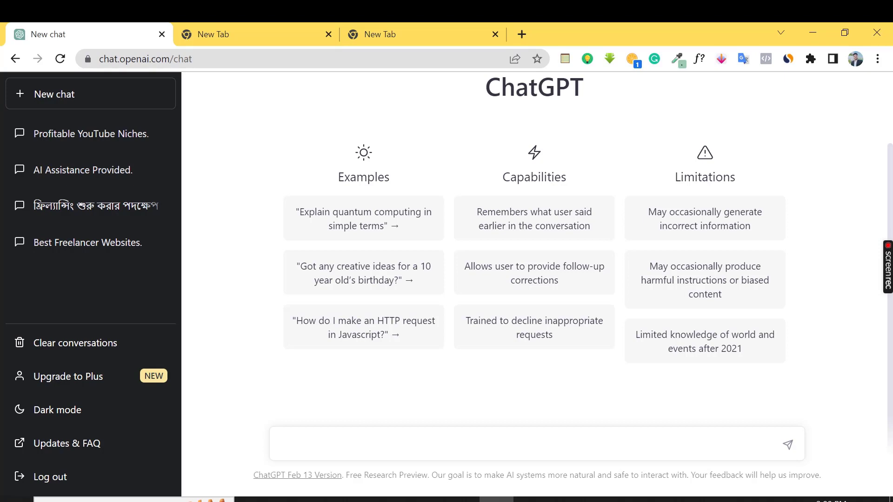
Send the Bengali question 'ডিজিটাল মার্কেটিং কি' typed phonetically
type("DijiTA")
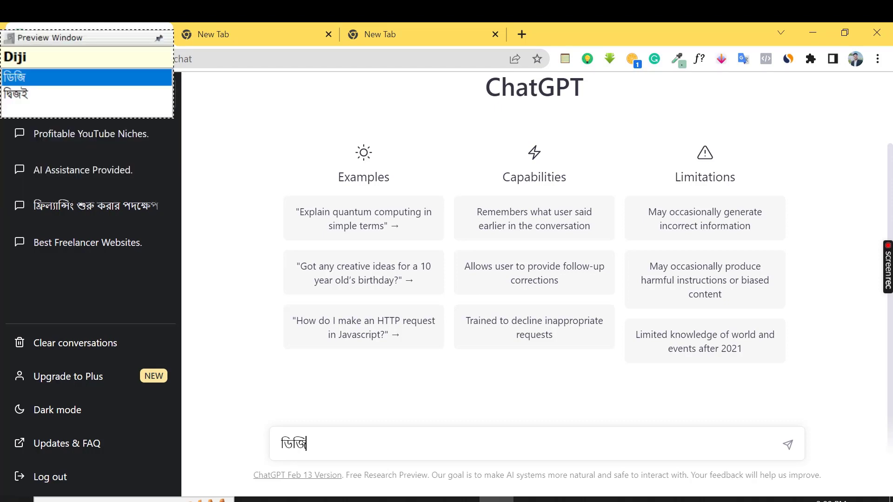
type("l ")
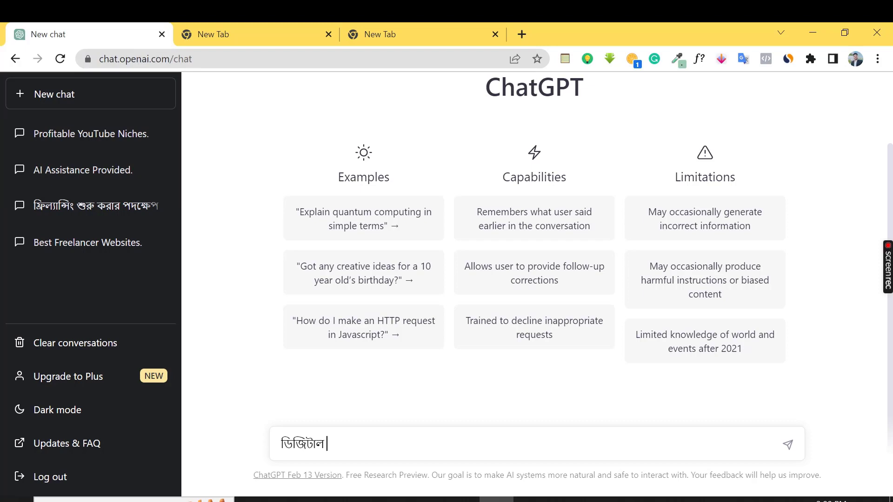
type("marrkeT")
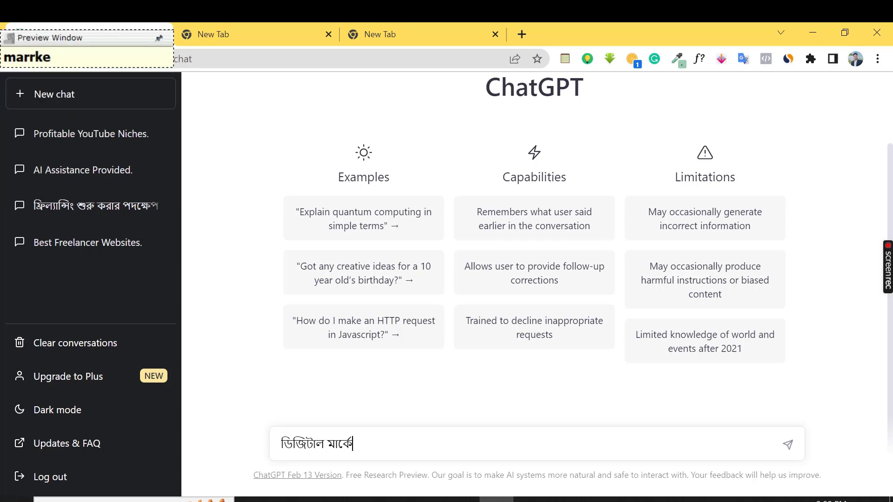
type("ing")
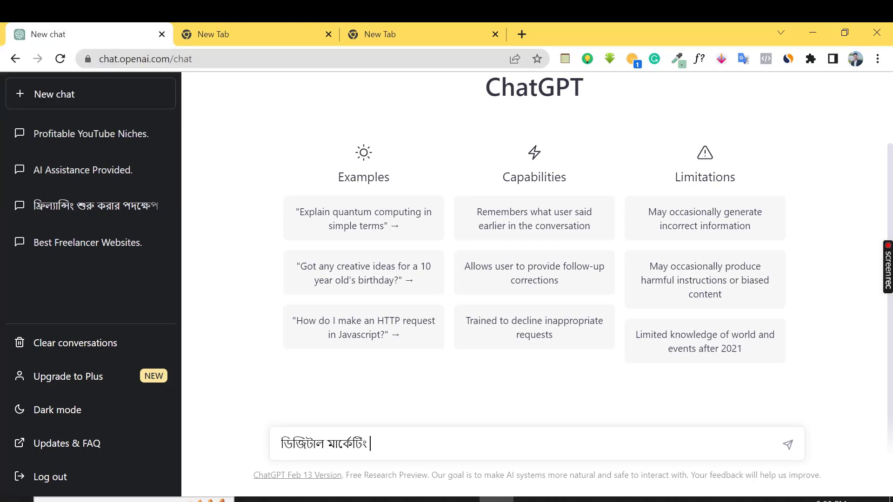
type(" ki")
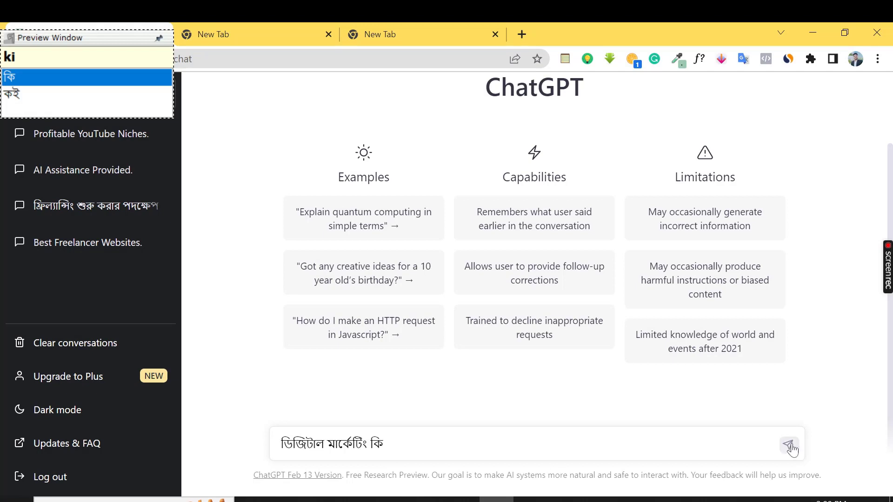
left_click(790, 446)
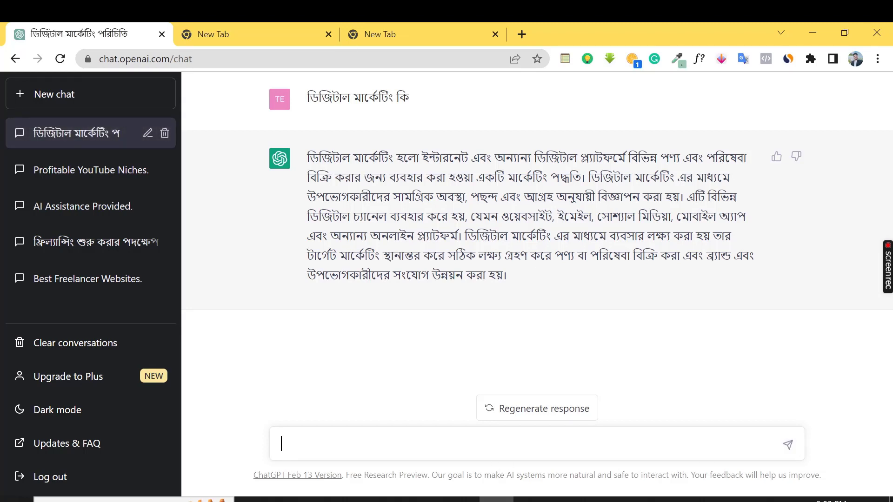
Send the Bengali follow-up 'ফ্রিল্যান্সিং কিভাবে শুরু করবো' about starting freelancing
type("fri")
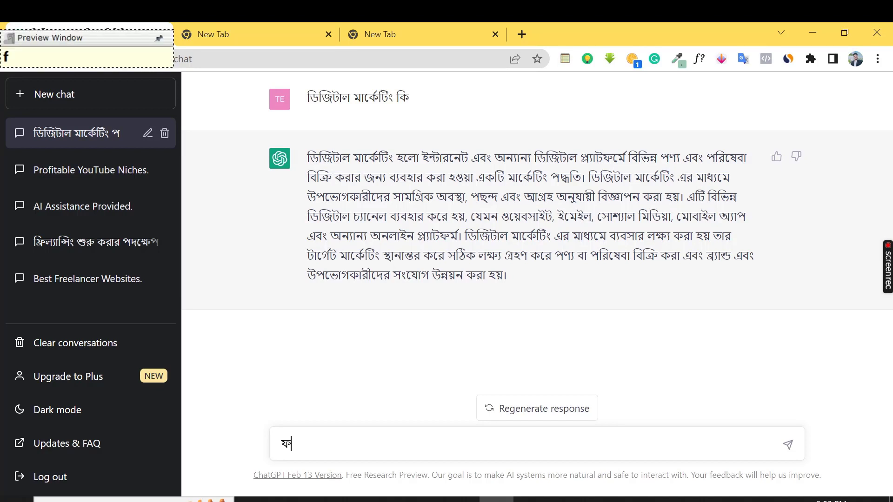
type("lyansing ")
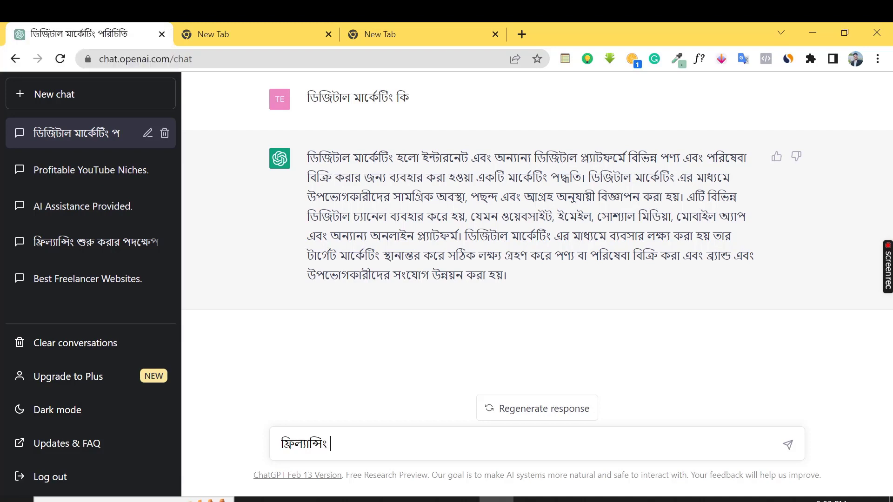
type("kivabesh")
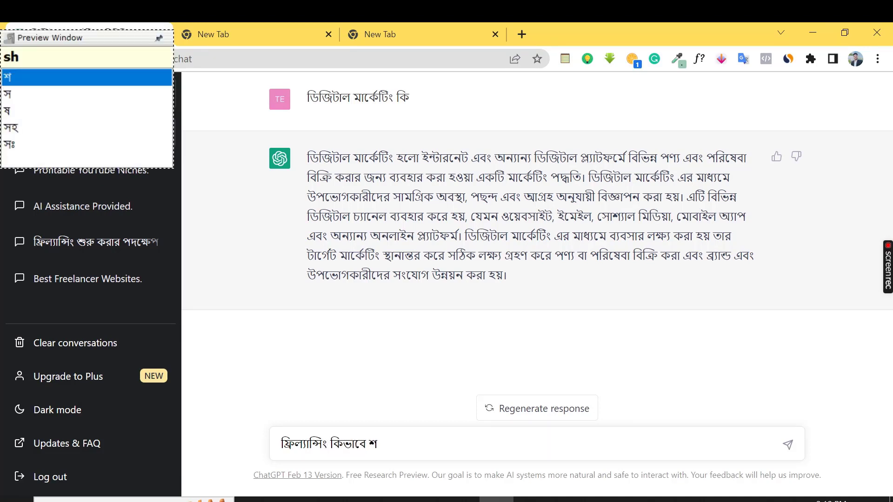
type("uru korb")
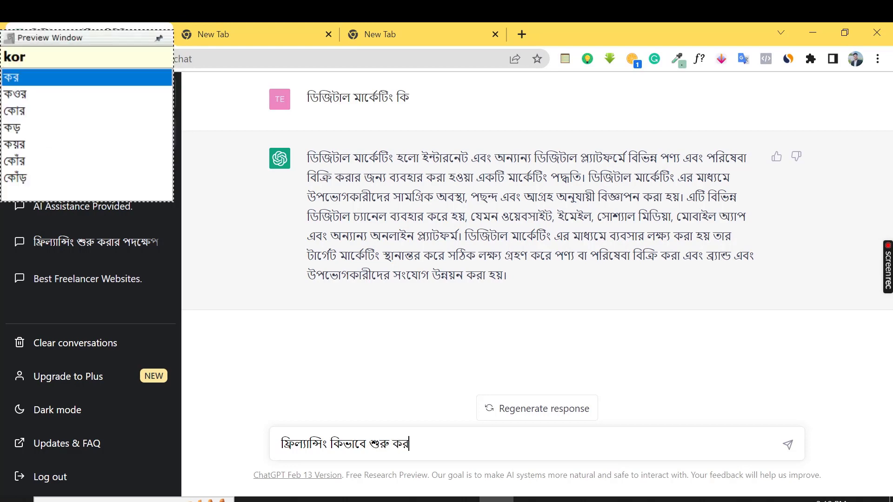
type("O")
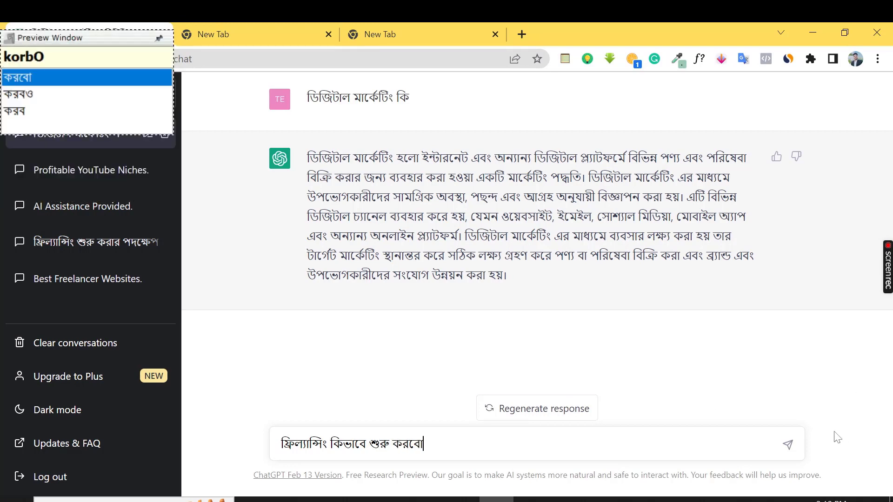
left_click(787, 445)
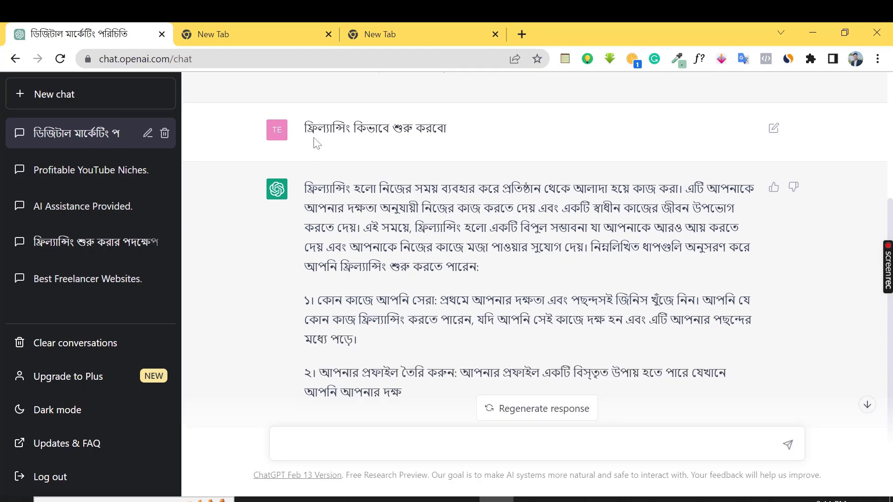
left_click_drag(304, 128, 464, 138)
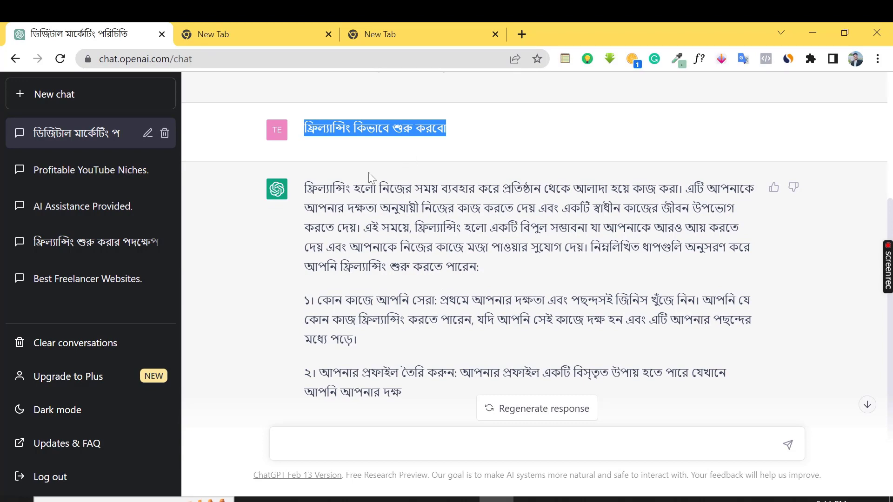
left_click(318, 140)
left_click_drag(304, 129, 450, 137)
left_click_drag(305, 187, 504, 372)
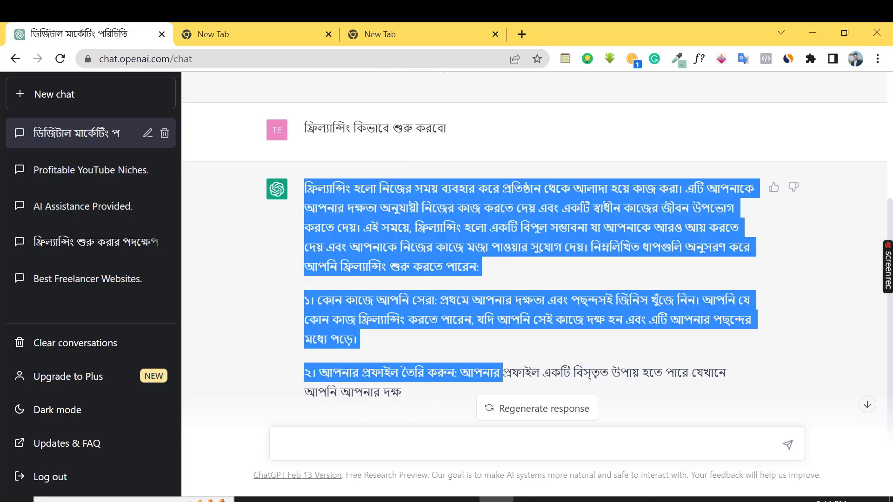
left_click(281, 444)
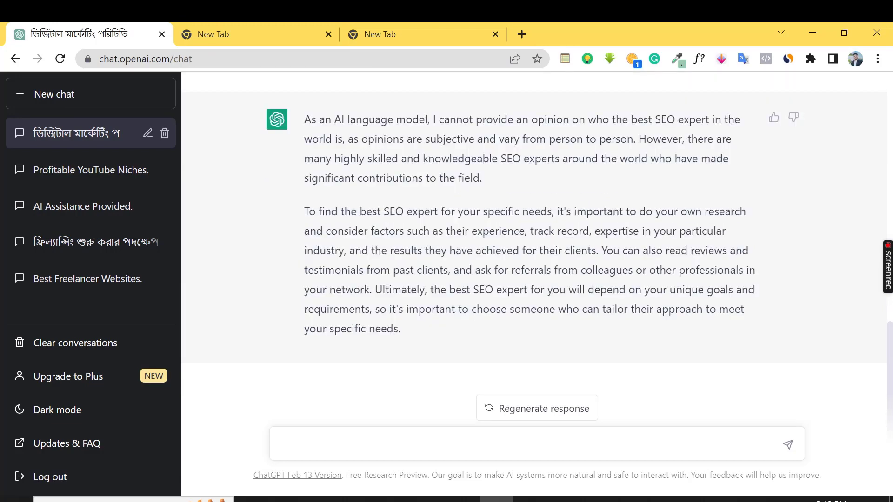
Send 'best freelancing website', then highlight parts of the reply and dismiss the translation popup
type("best freelancing website")
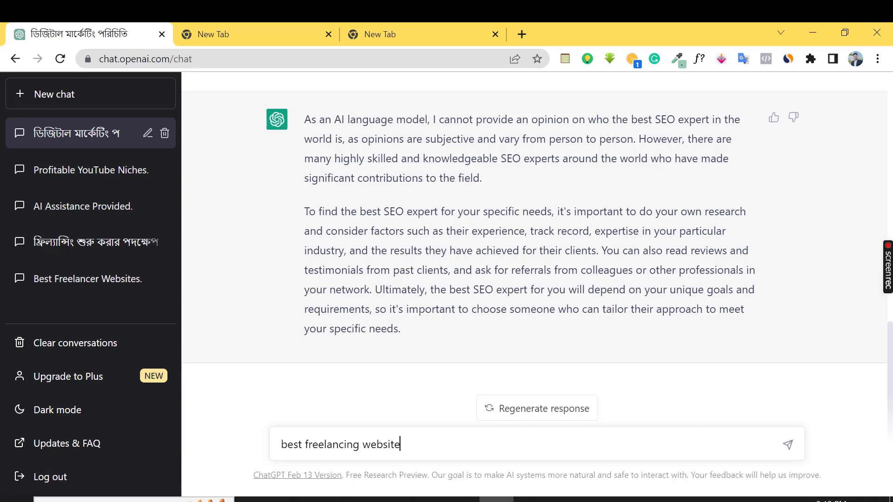
key("Return")
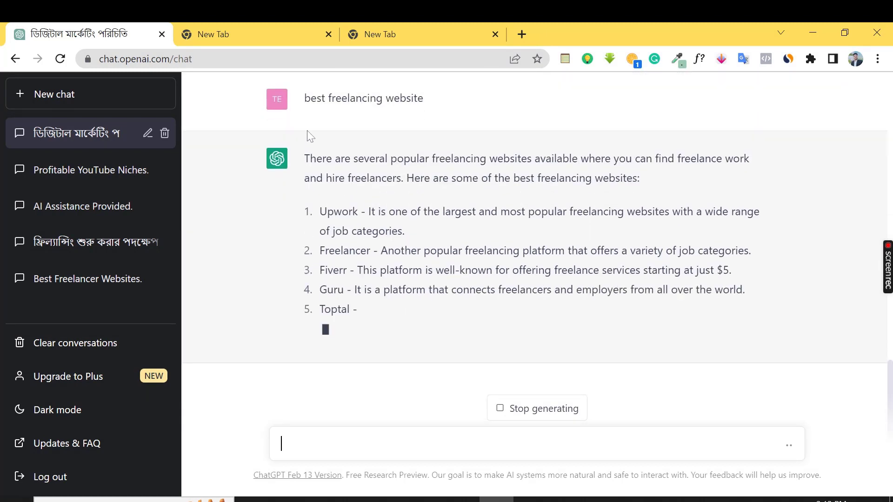
left_click_drag(307, 131, 425, 119)
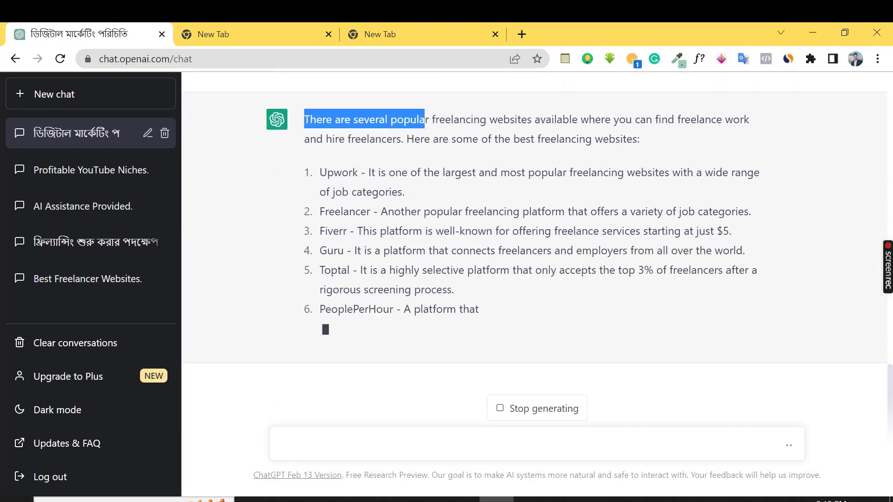
left_click(324, 162)
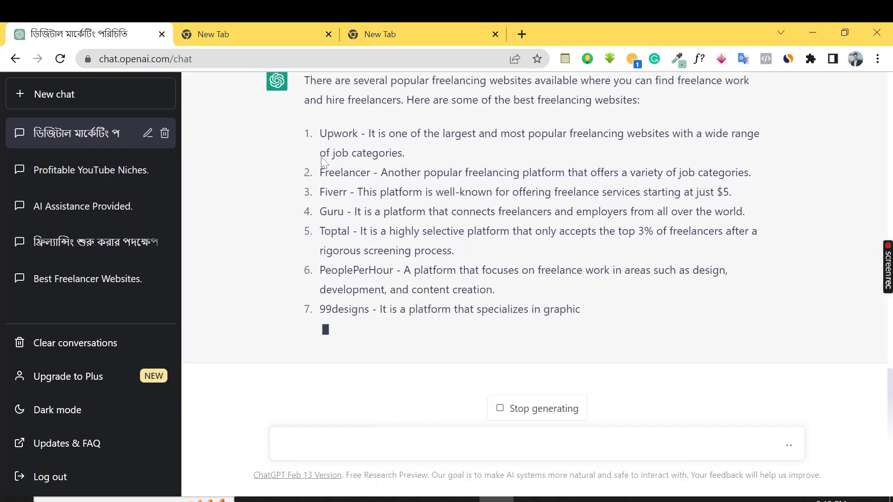
left_click_drag(331, 199, 359, 217)
left_click(316, 199)
left_click(281, 195)
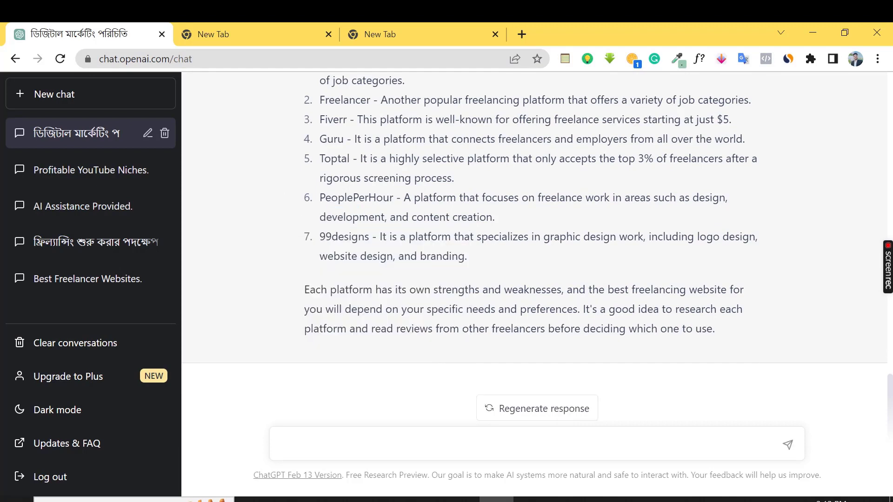